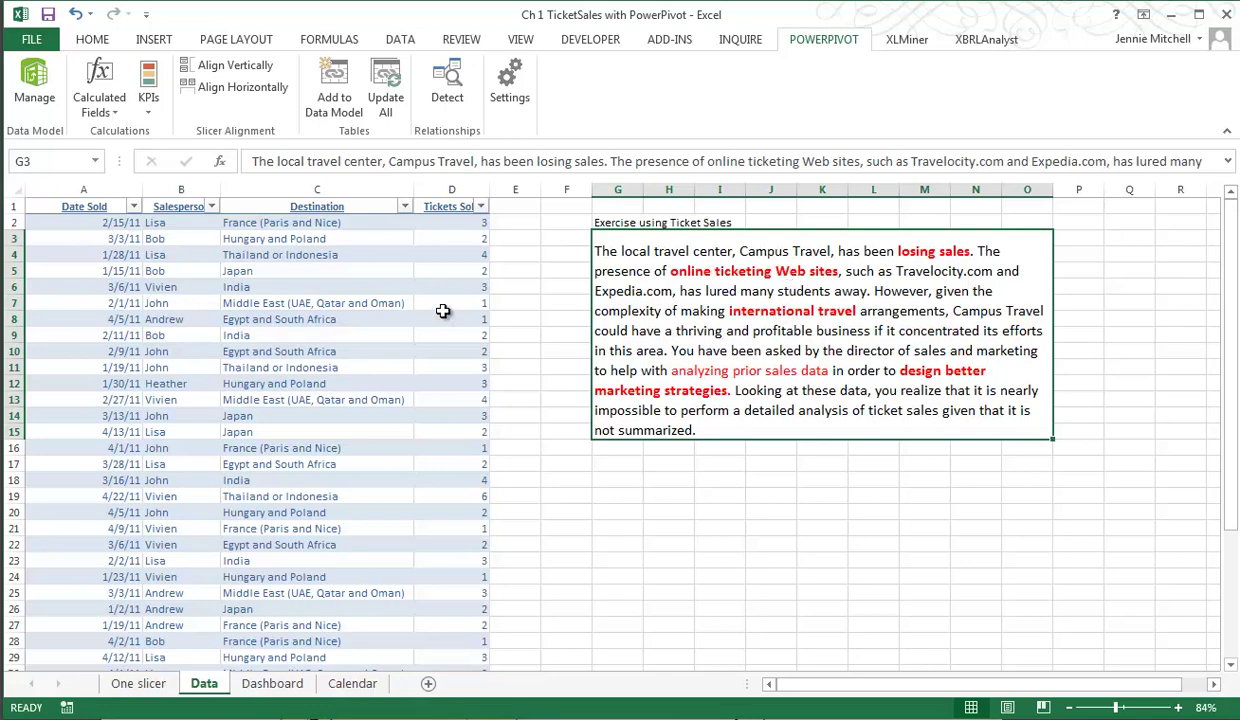
# Select several Destination values in the sales data
pyautogui.click(352, 305)
pyautogui.click(361, 414)
pyautogui.click(360, 449)
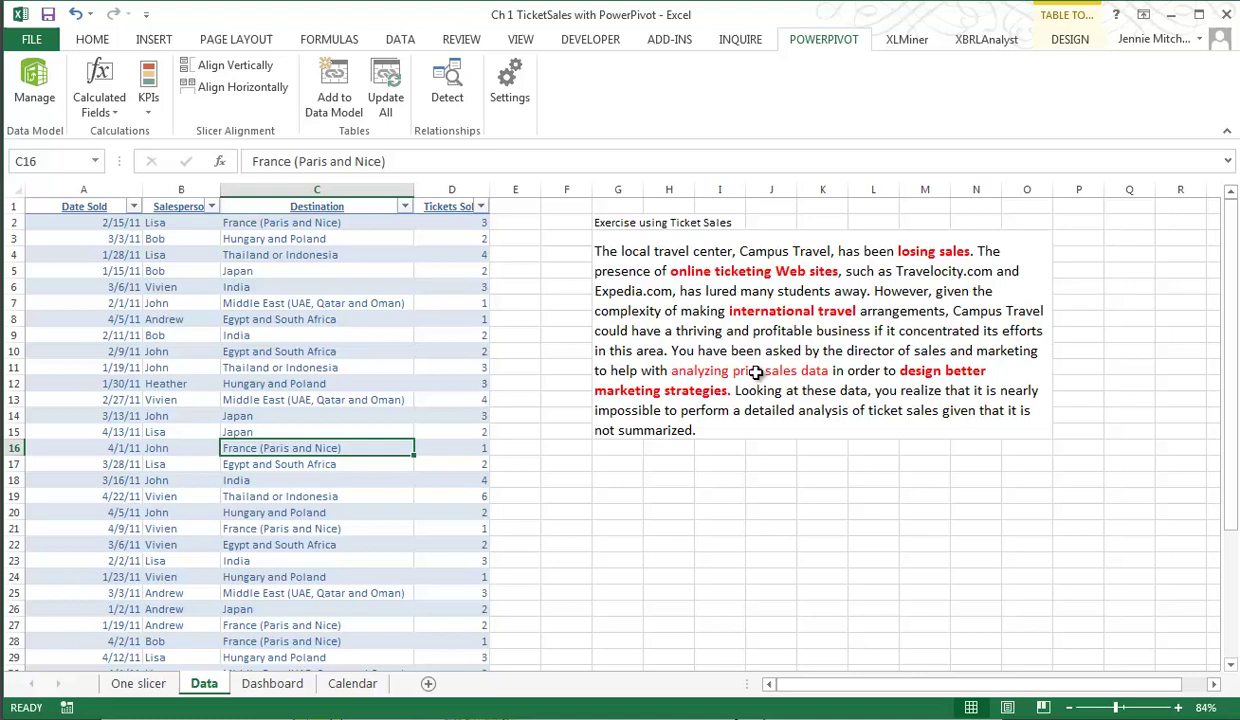
# Open the One slicer sheet and select Bob's row label in its pivot table
pyautogui.click(139, 685)
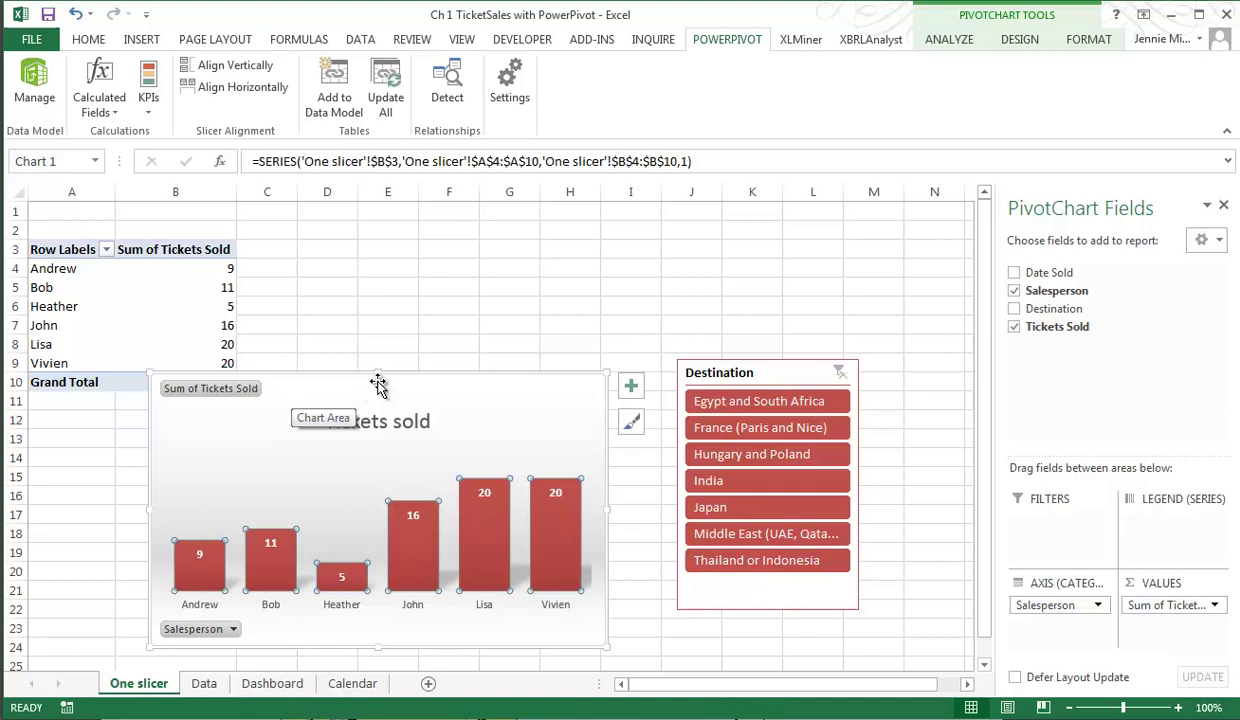
pyautogui.click(140, 287)
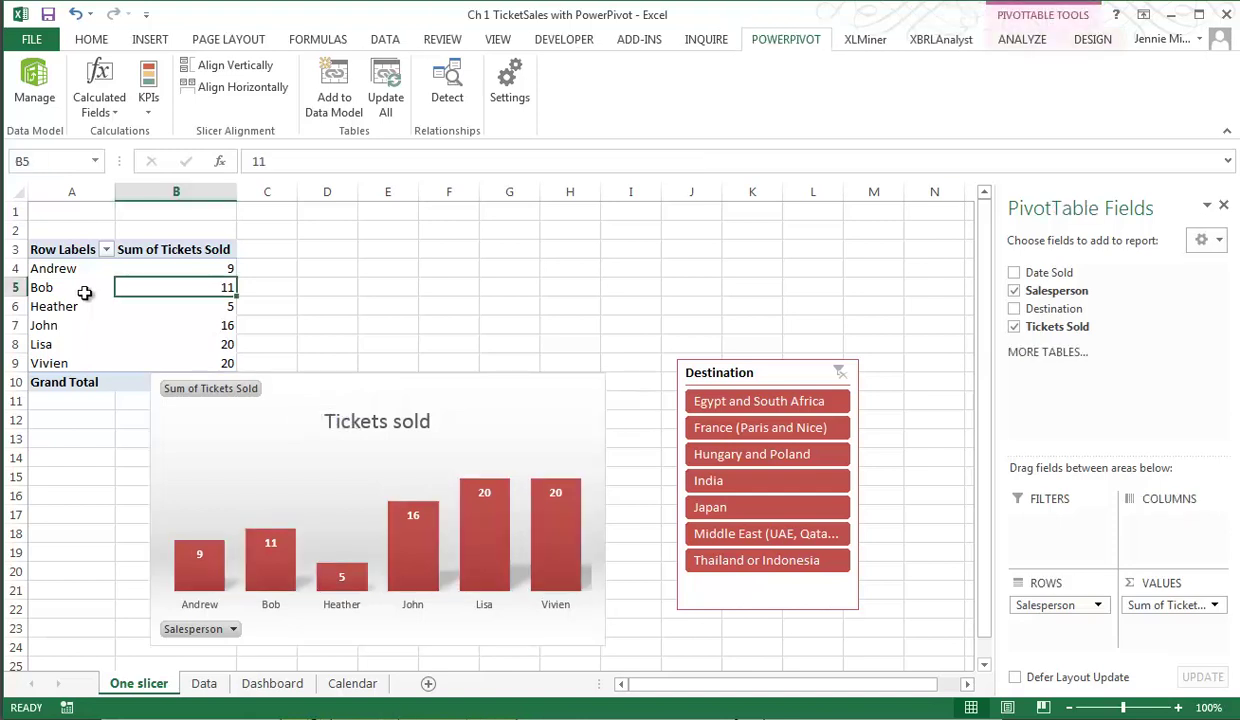
pyautogui.click(85, 292)
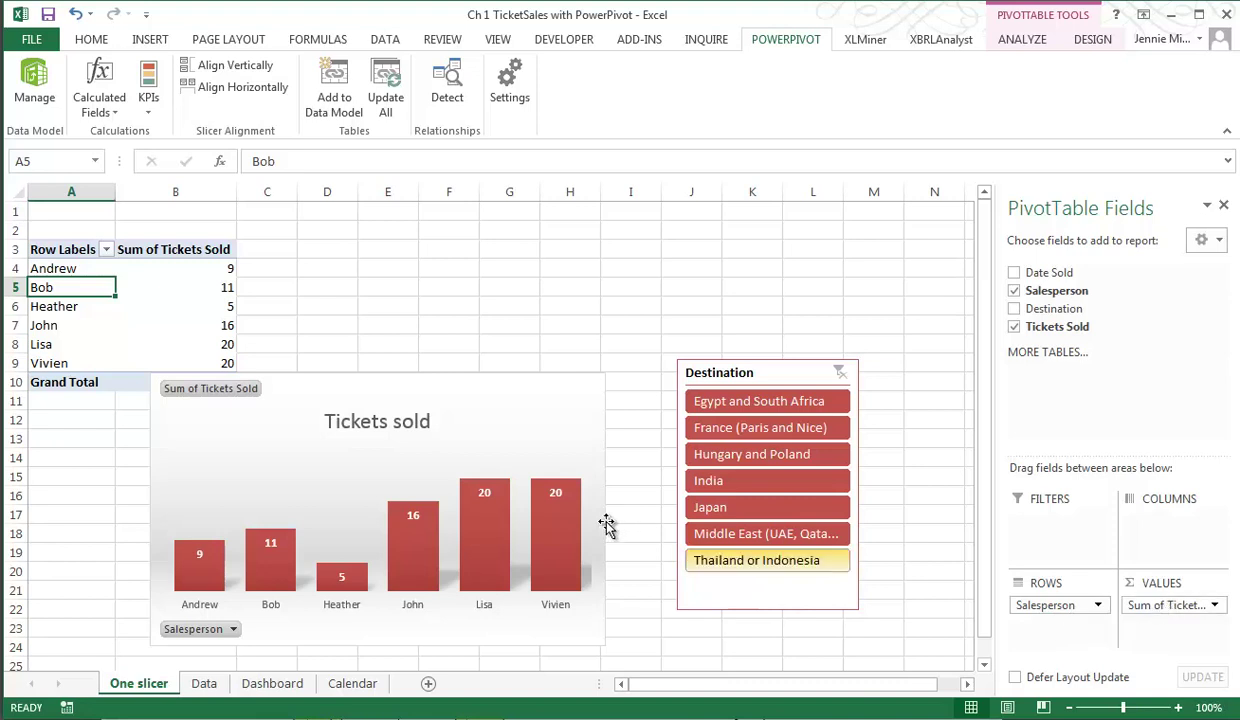
pyautogui.moveTo(526, 578)
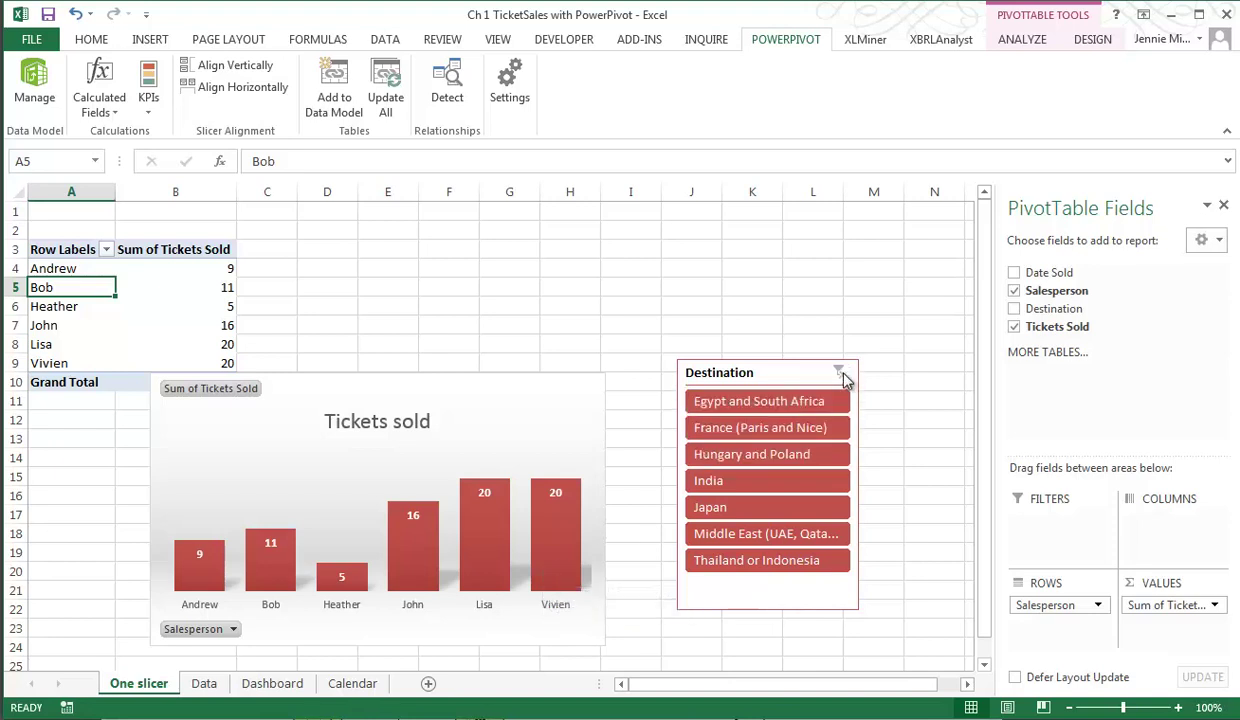
# Filter the pivot by each destination in turn, ending on Thailand or Indonesia, then go to the Dashboard sheet
pyautogui.click(760, 400)
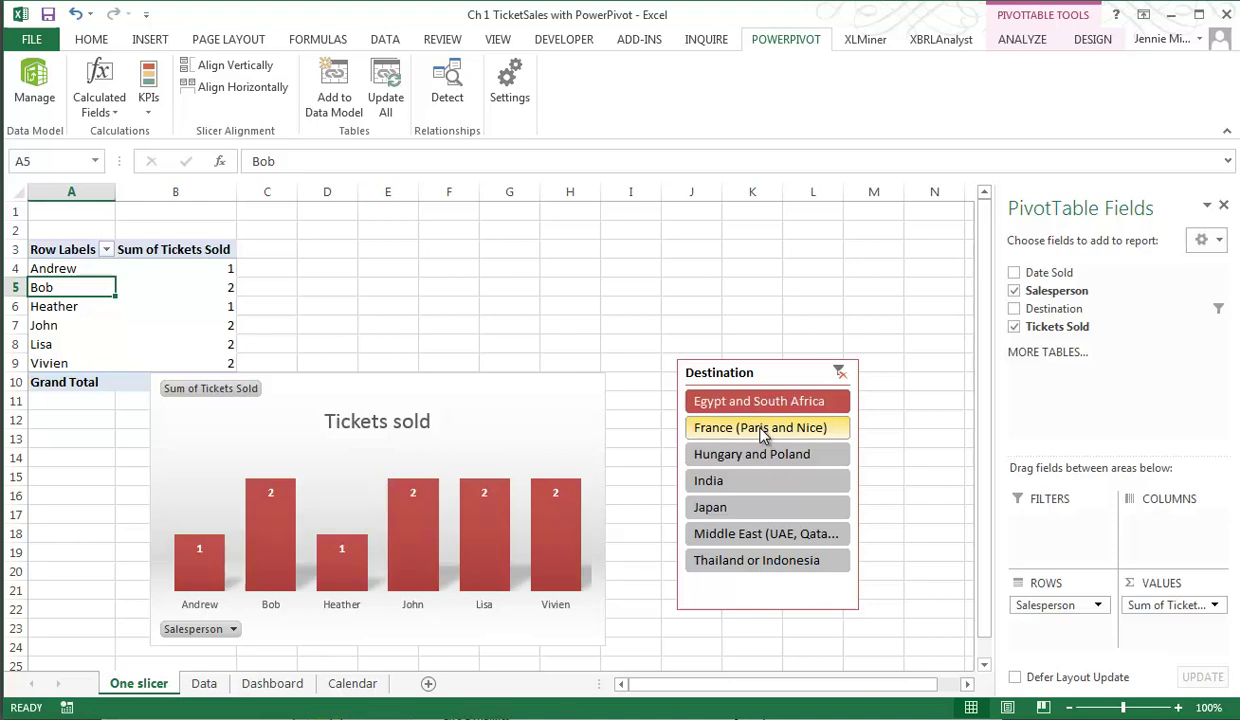
pyautogui.click(762, 430)
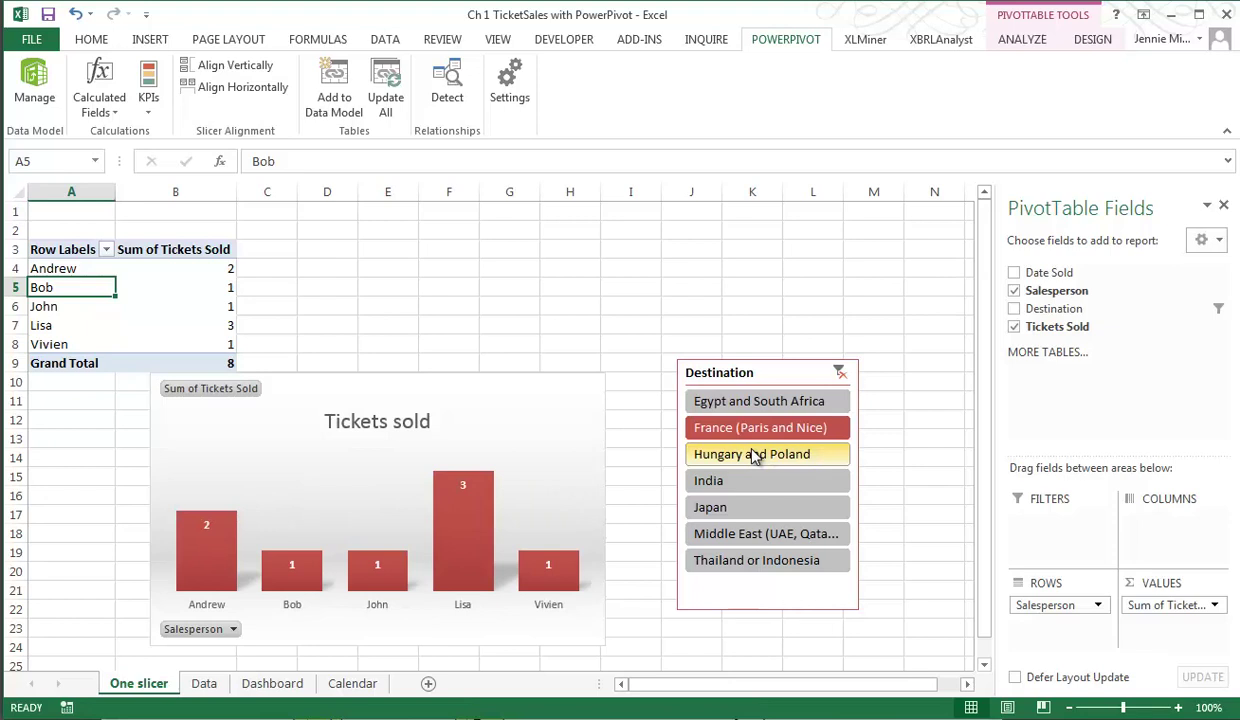
pyautogui.click(755, 455)
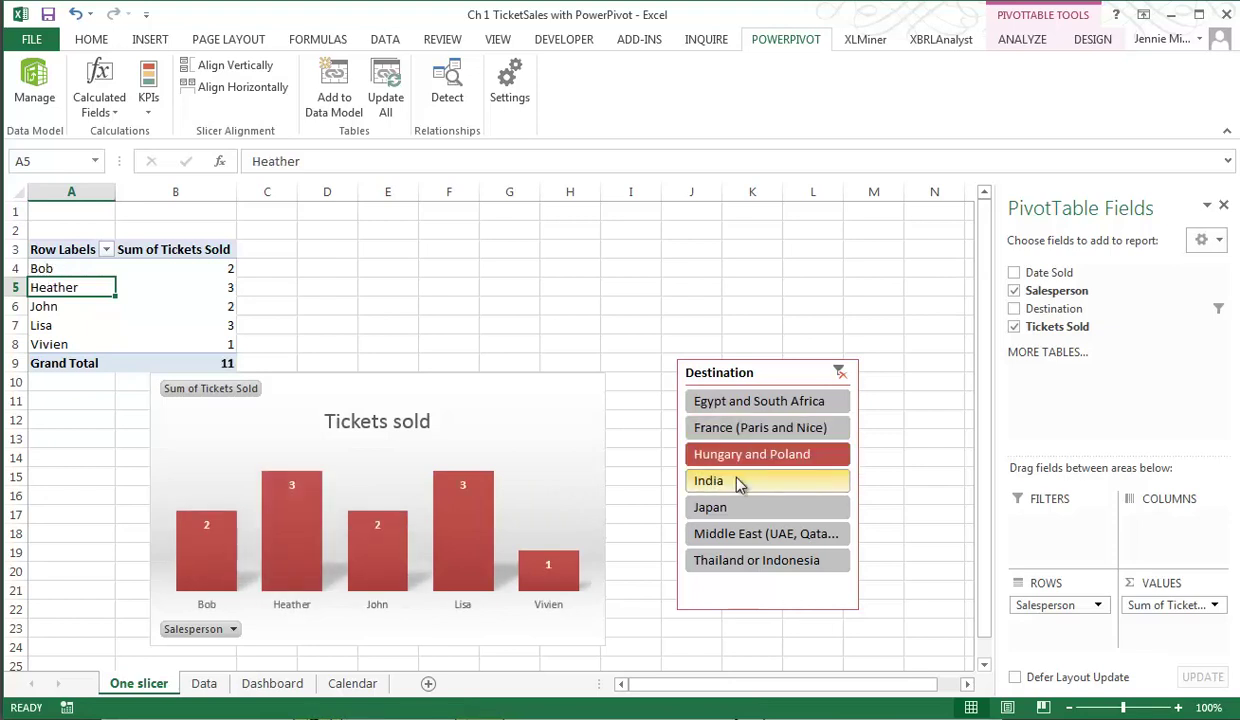
pyautogui.click(737, 484)
pyautogui.click(735, 507)
pyautogui.click(740, 534)
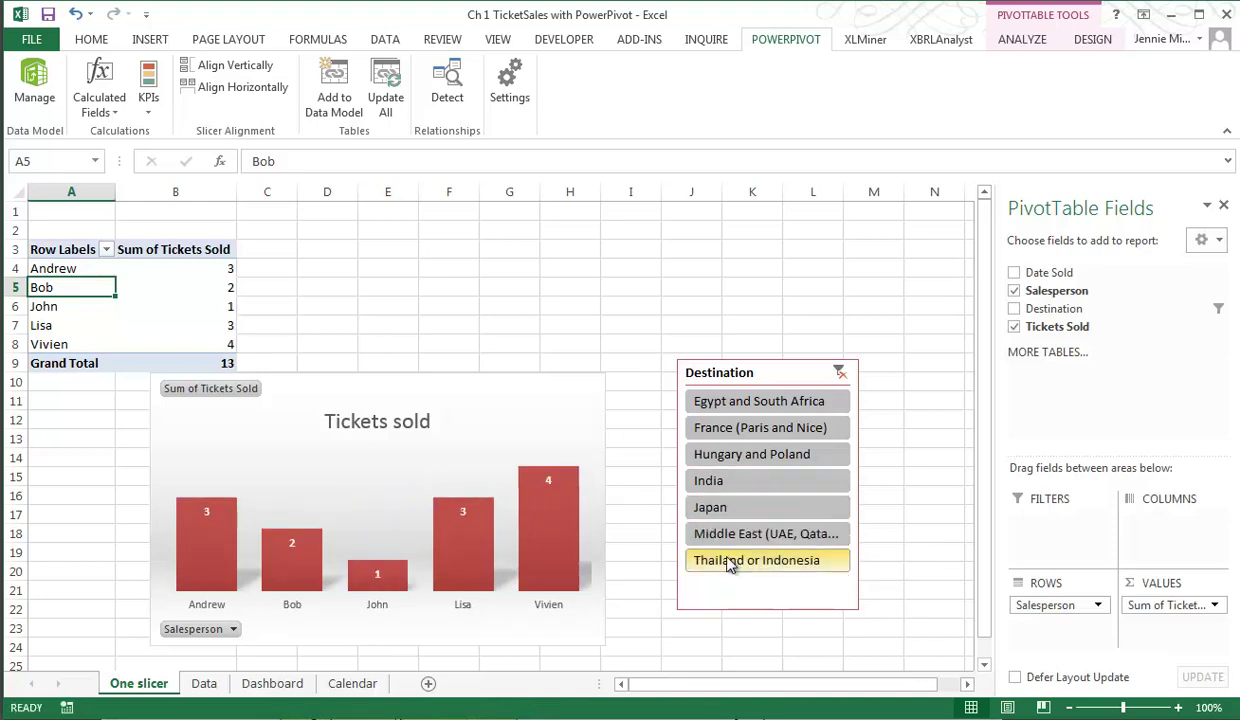
pyautogui.click(728, 563)
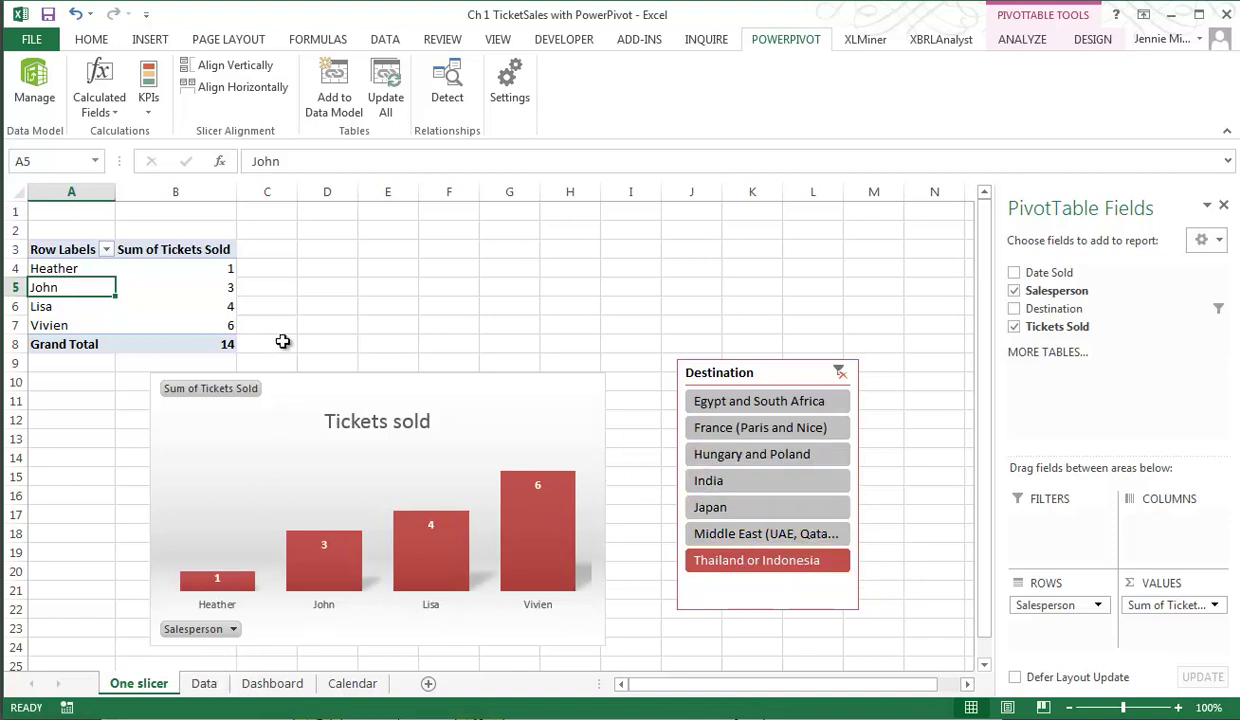
pyautogui.click(268, 688)
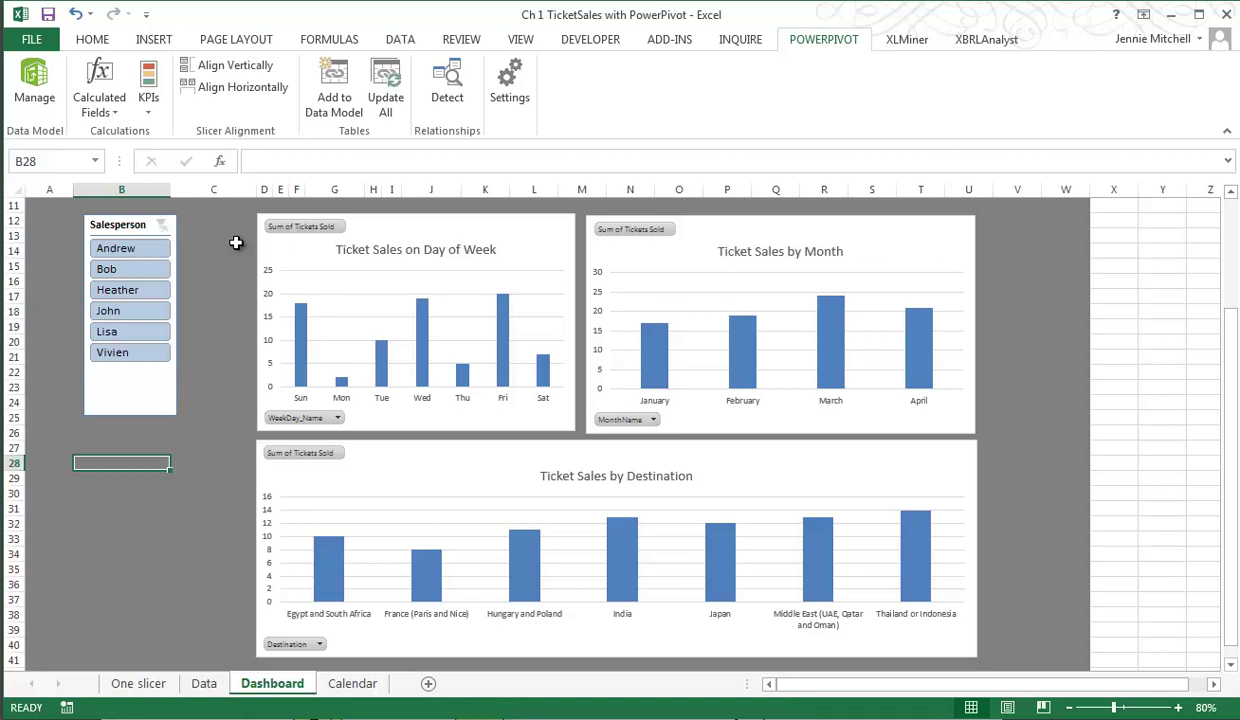
# Filter the dashboard charts to Andrew, then Bob, ending on Heather in the Salesperson slicer
pyautogui.click(130, 225)
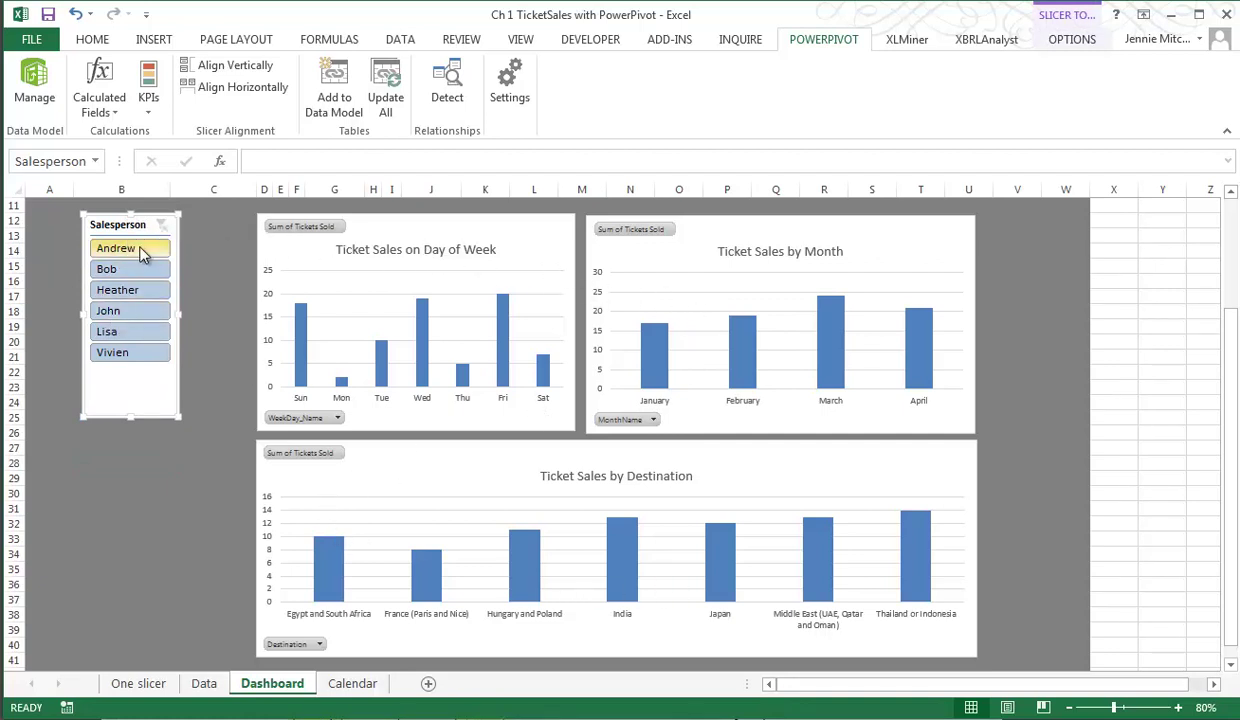
pyautogui.click(141, 253)
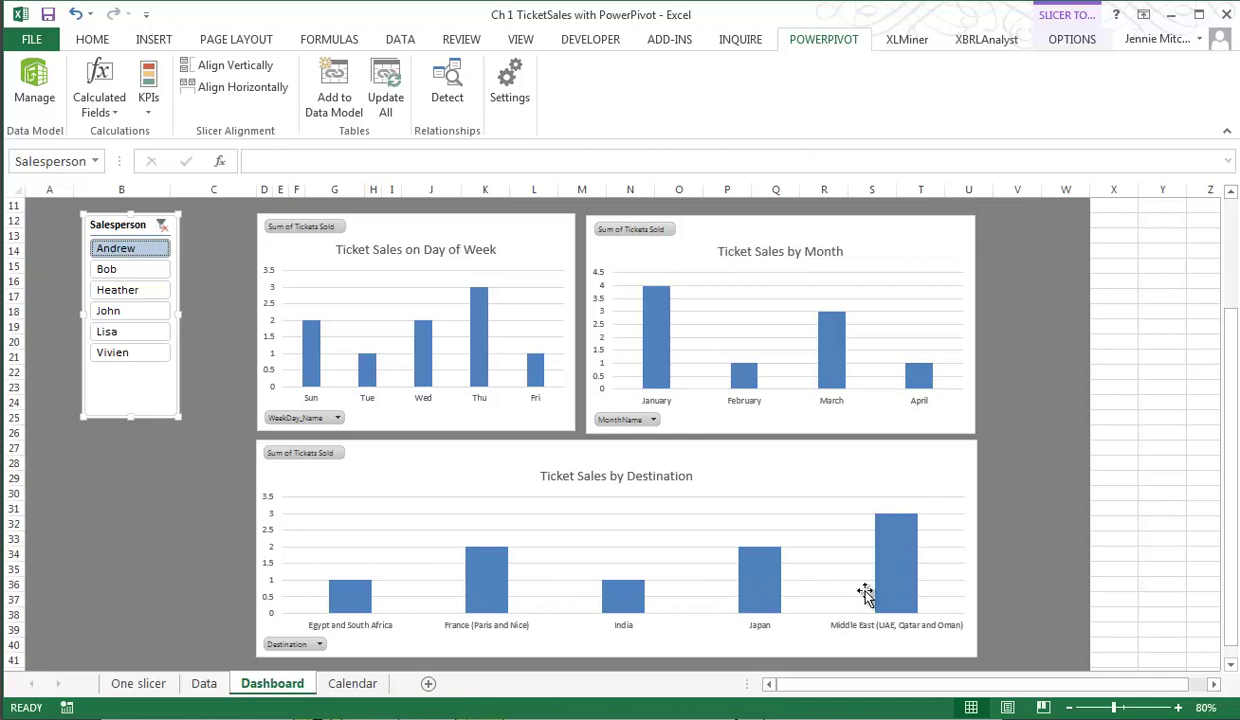
pyautogui.moveTo(918, 590)
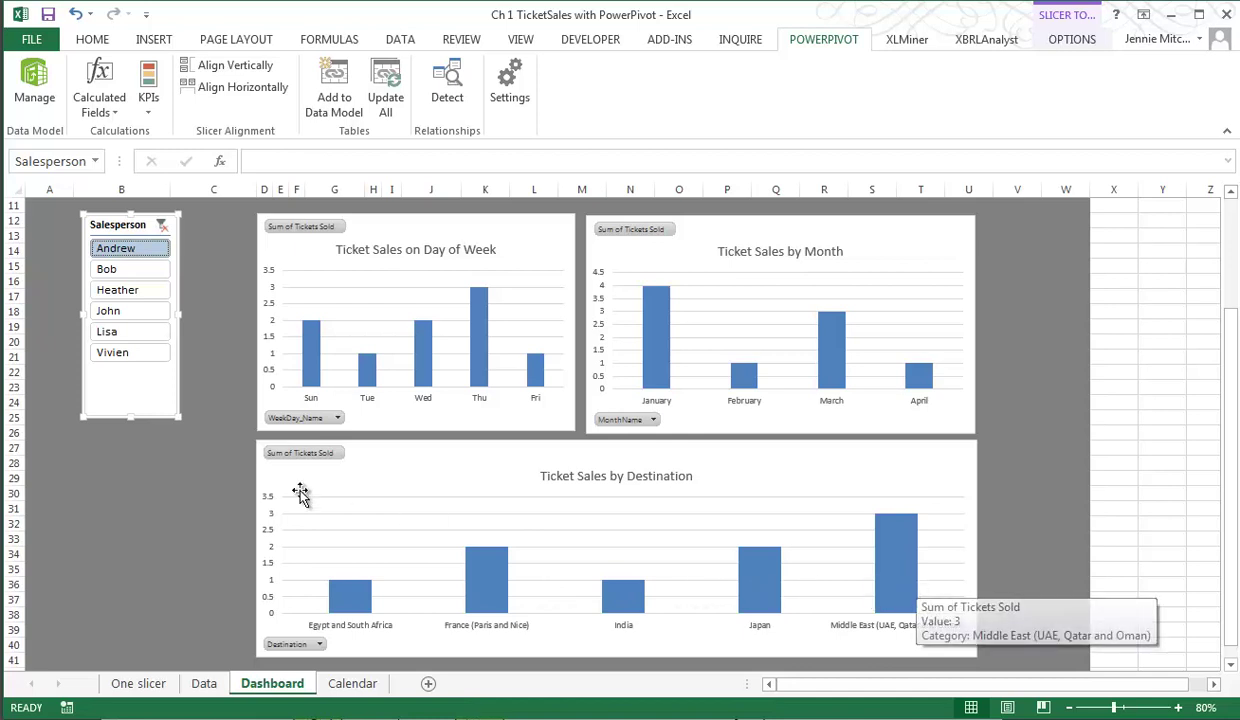
pyautogui.click(124, 270)
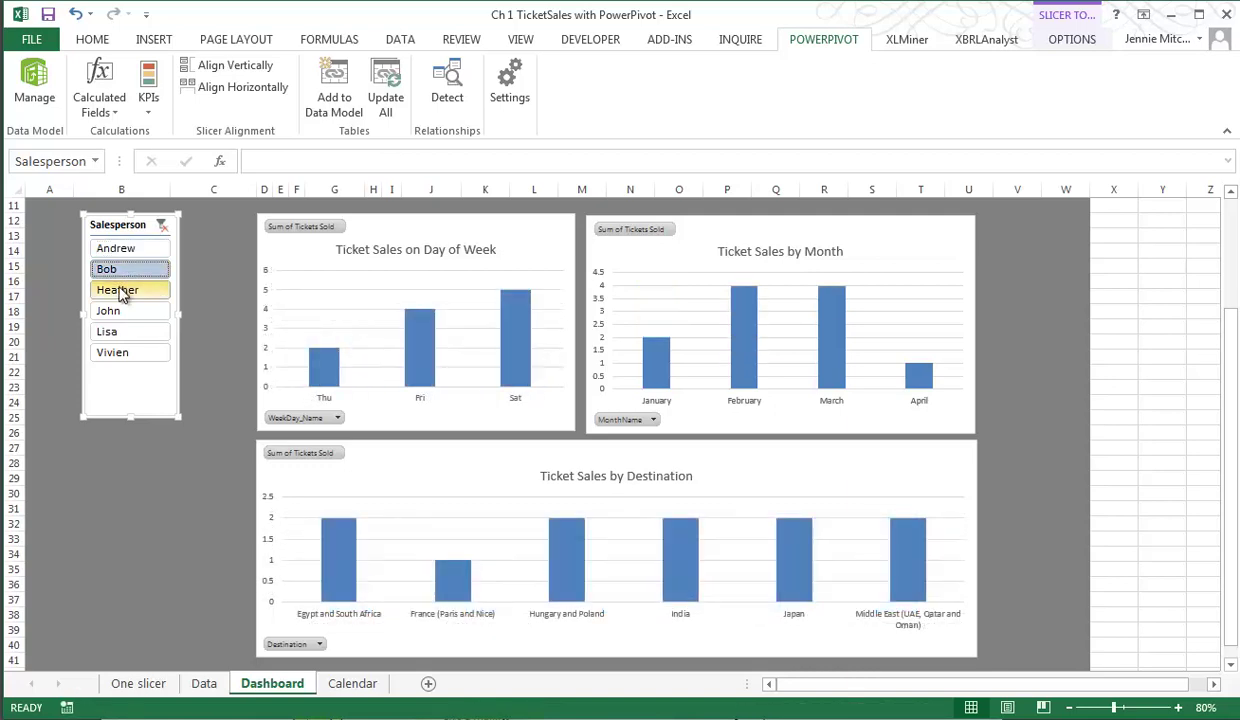
pyautogui.click(120, 293)
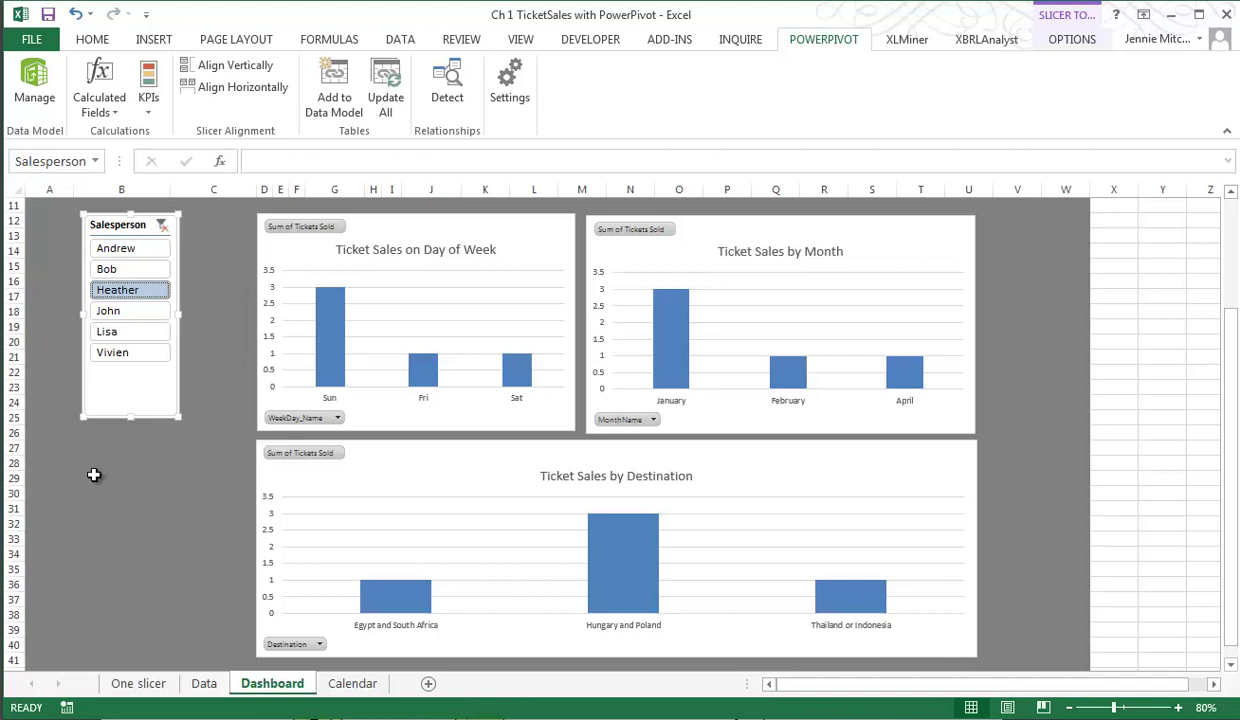
# Switch the Salesperson slicer through John and Lisa, ending with Vivien selected
pyautogui.click(130, 313)
pyautogui.click(130, 332)
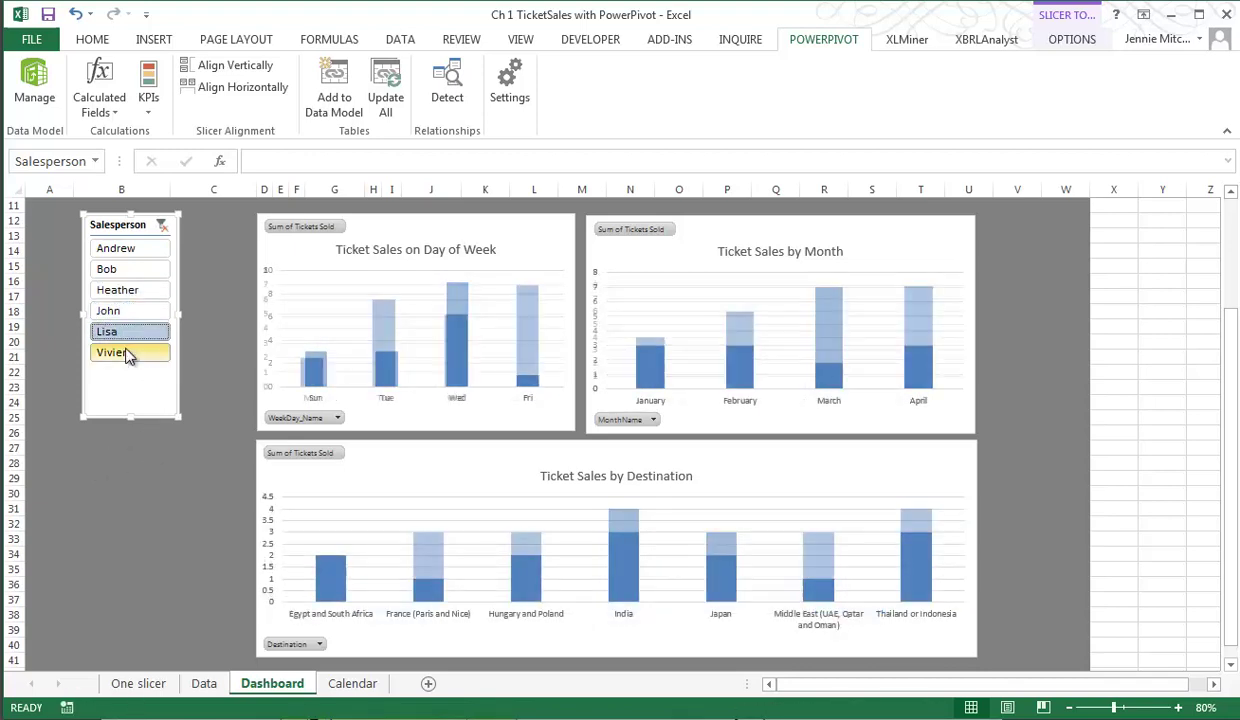
pyautogui.click(128, 354)
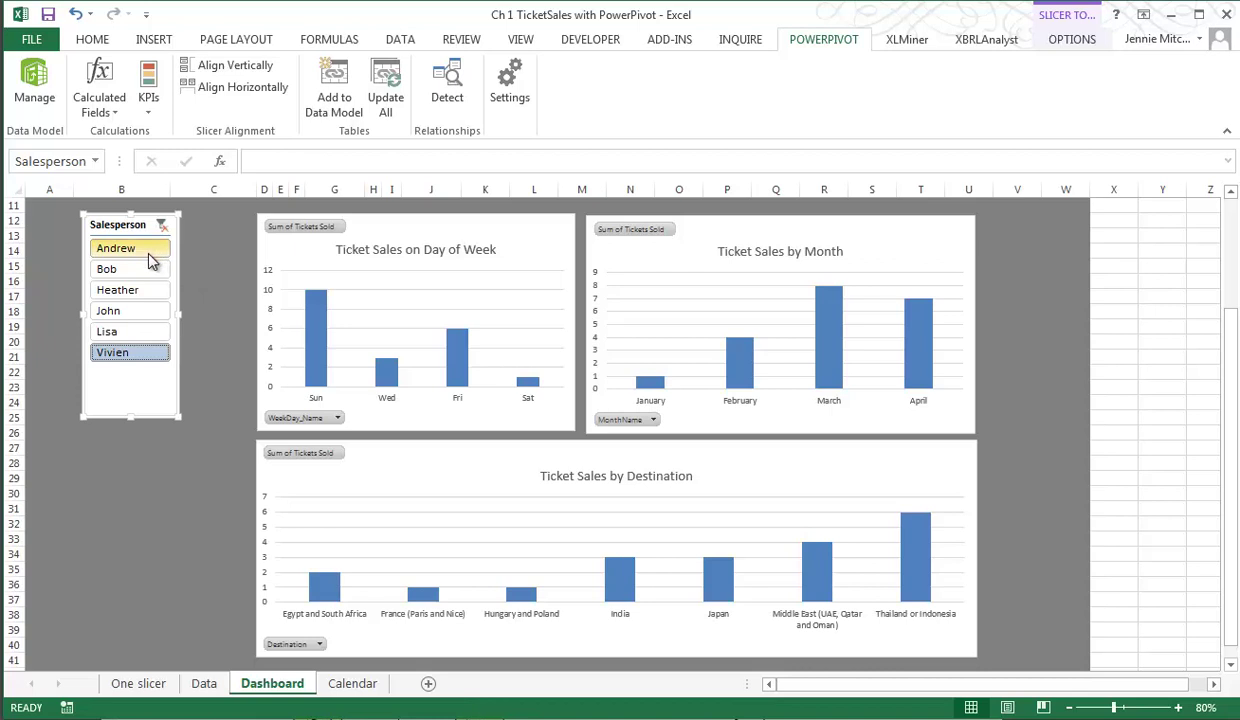
pyautogui.click(127, 333)
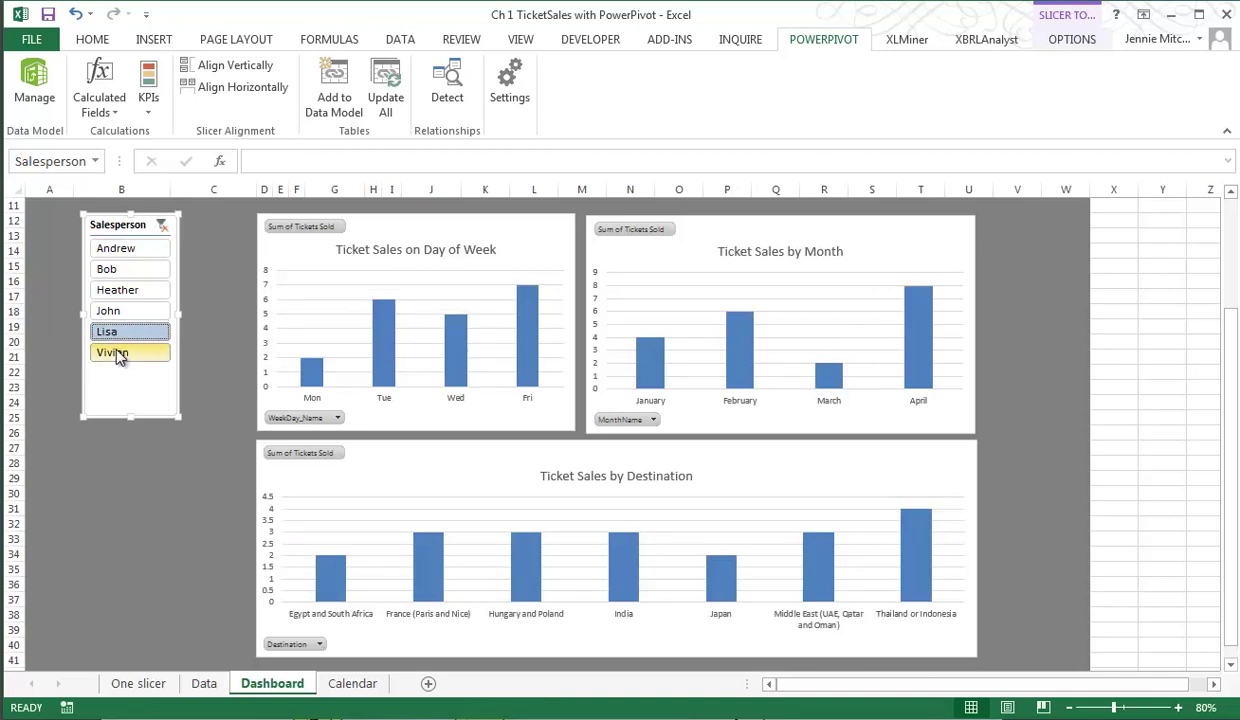
pyautogui.click(116, 355)
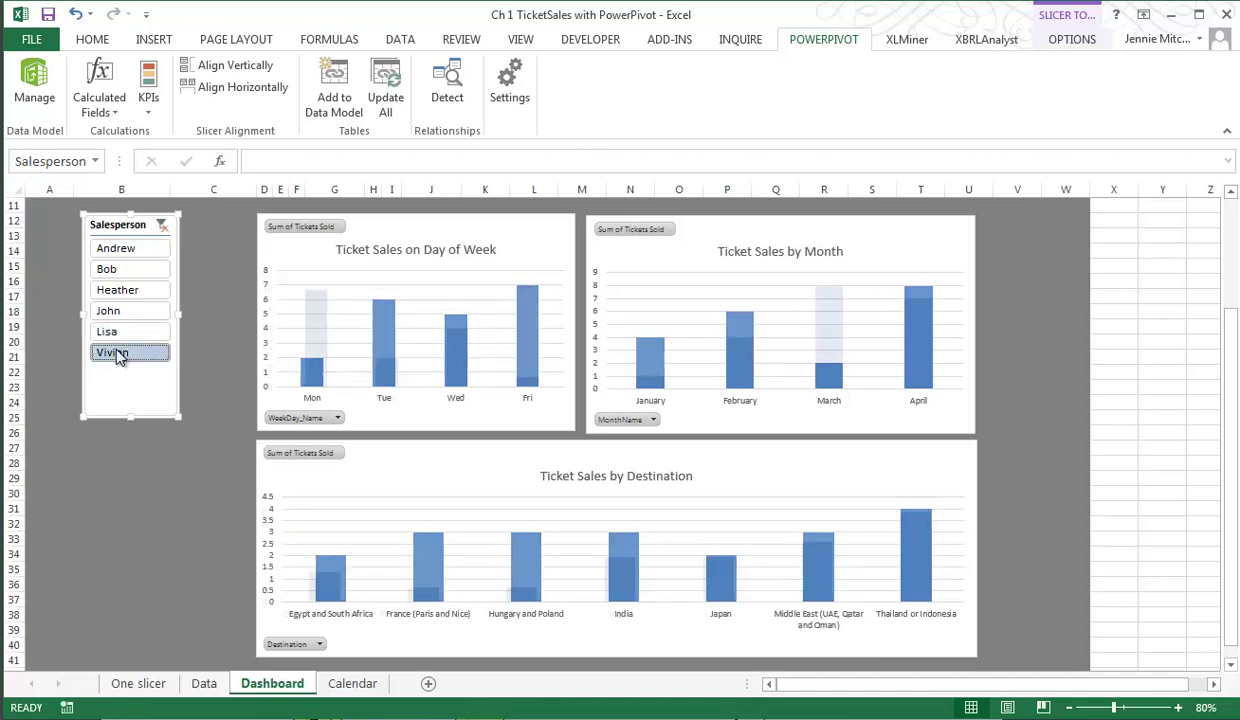
# Return to the One slicer sheet and clear the Destination slicer's filter
pyautogui.click(139, 684)
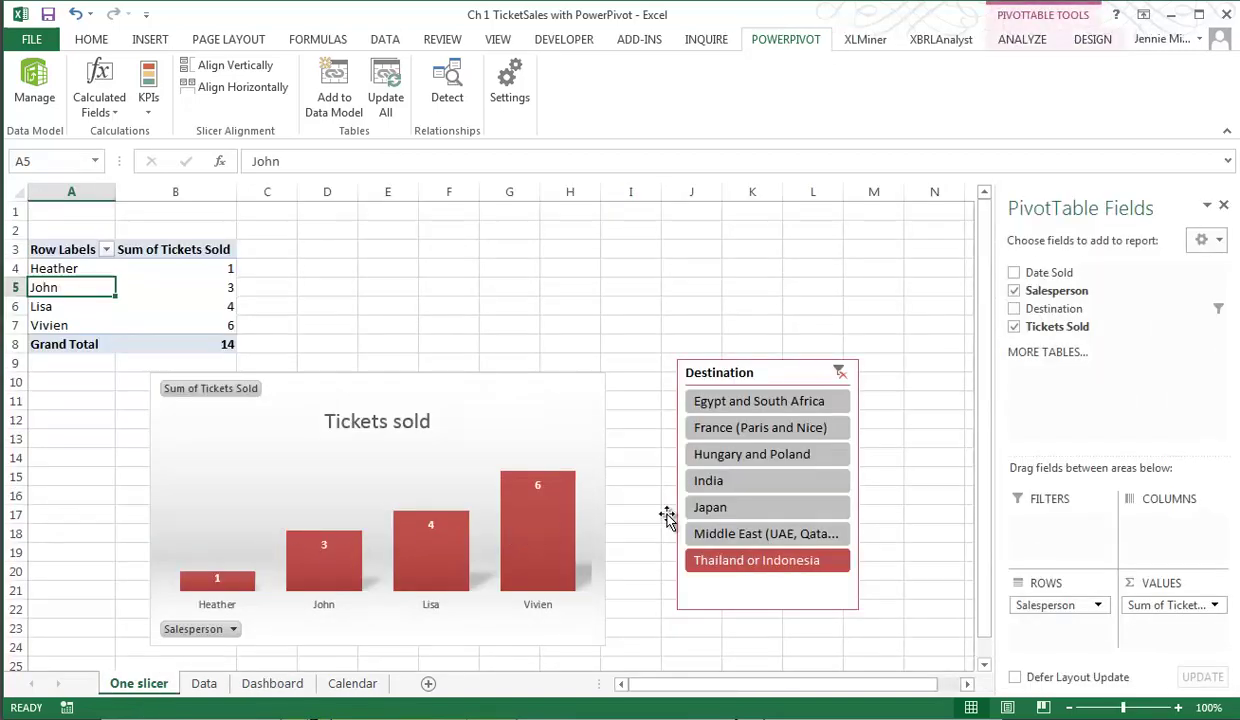
pyautogui.click(843, 377)
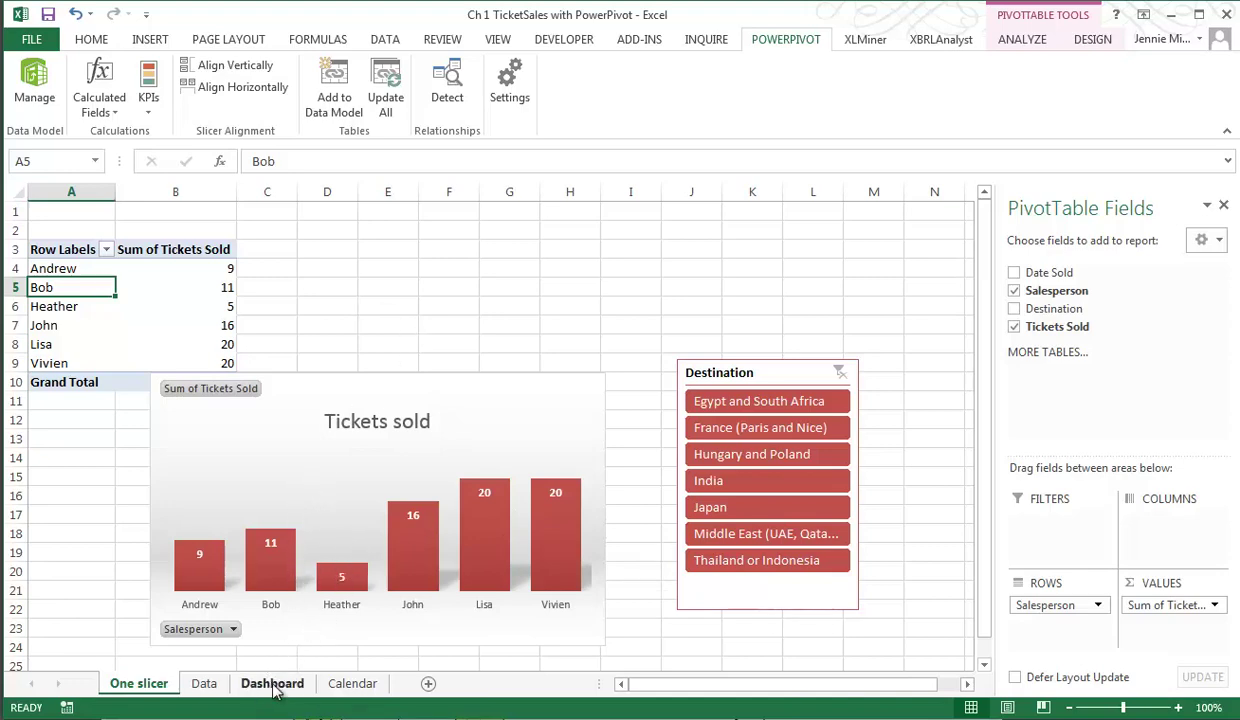
# On the Dashboard, select the day-of-week pivot at B5 and scroll through its PivotTable Fields list
pyautogui.click(272, 684)
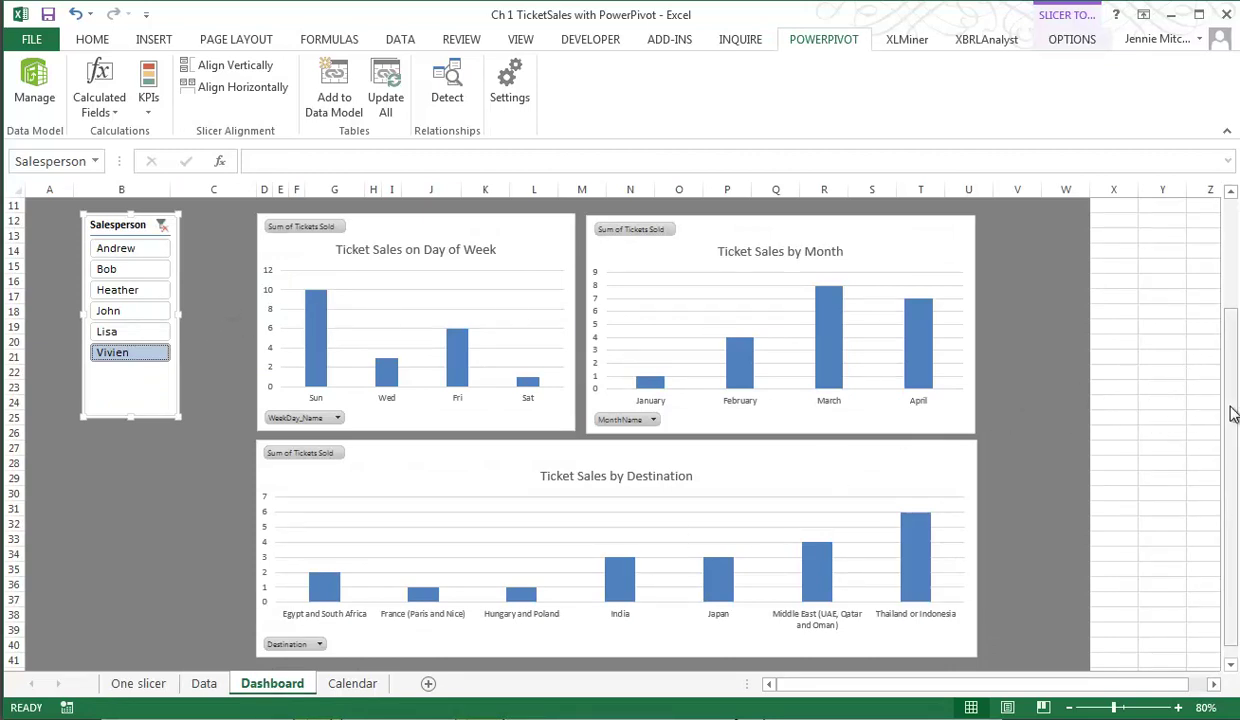
pyautogui.moveTo(1236, 362); pyautogui.dragTo(1234, 288)
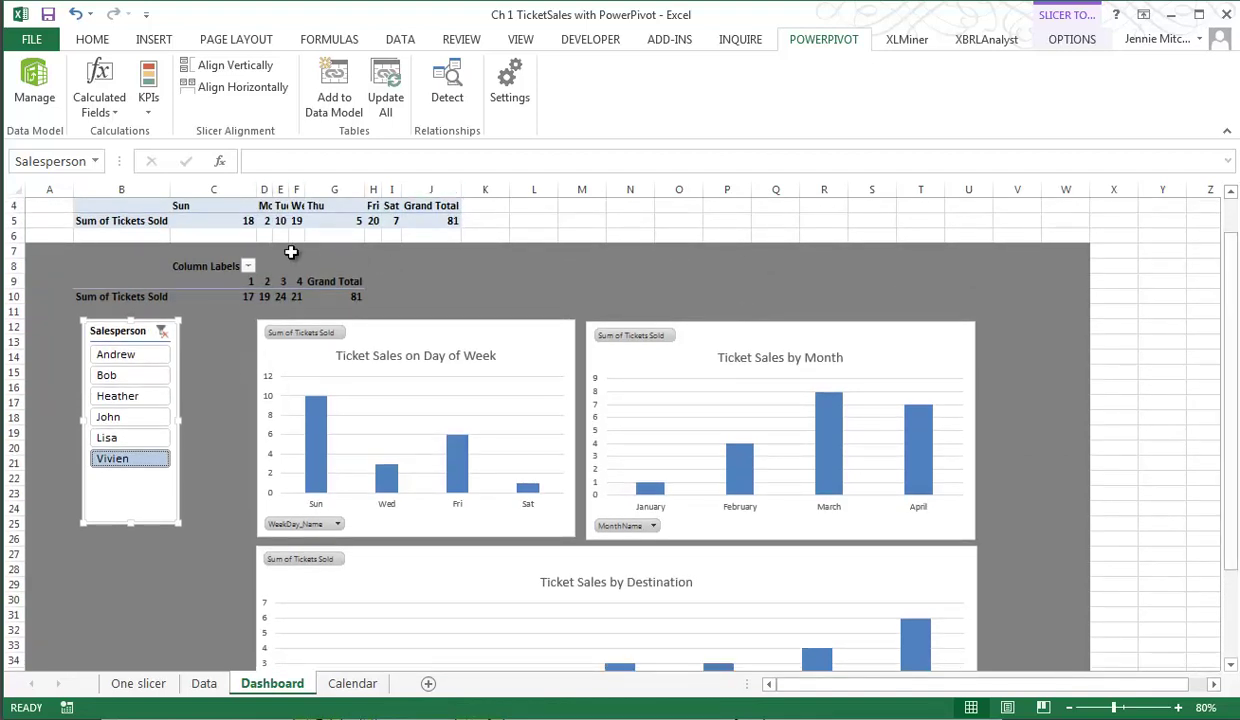
pyautogui.click(145, 221)
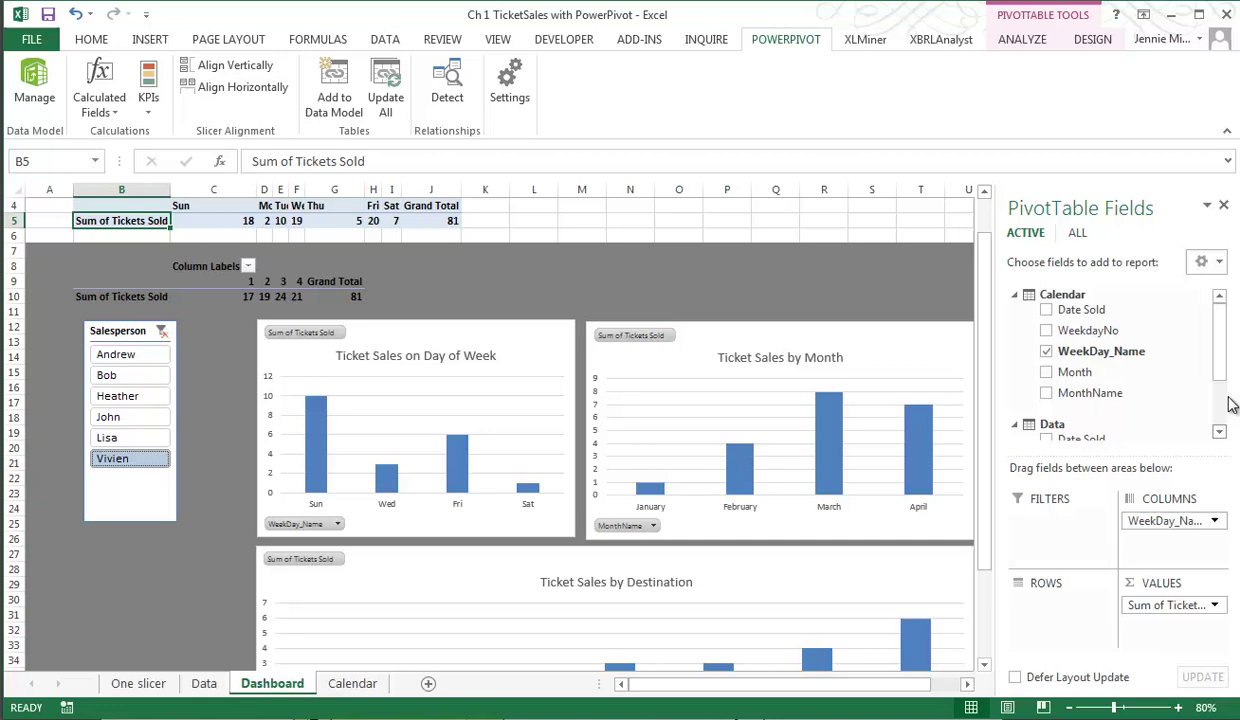
pyautogui.moveTo(1225, 364)
pyautogui.mouseDown()
pyautogui.moveTo(1220, 400)
pyautogui.moveTo(1220, 335)
pyautogui.moveTo(1219, 362)
pyautogui.moveTo(1213, 346)
pyautogui.mouseUp()
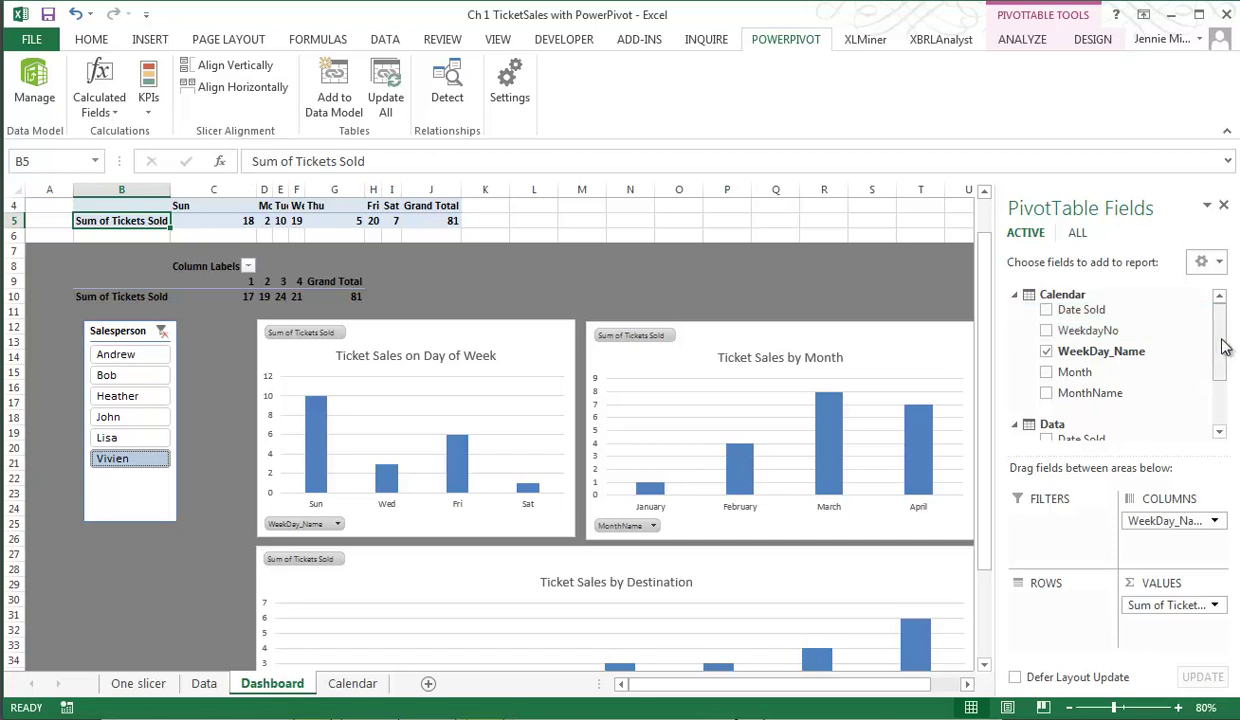
pyautogui.scroll(-3, 1125, 393)
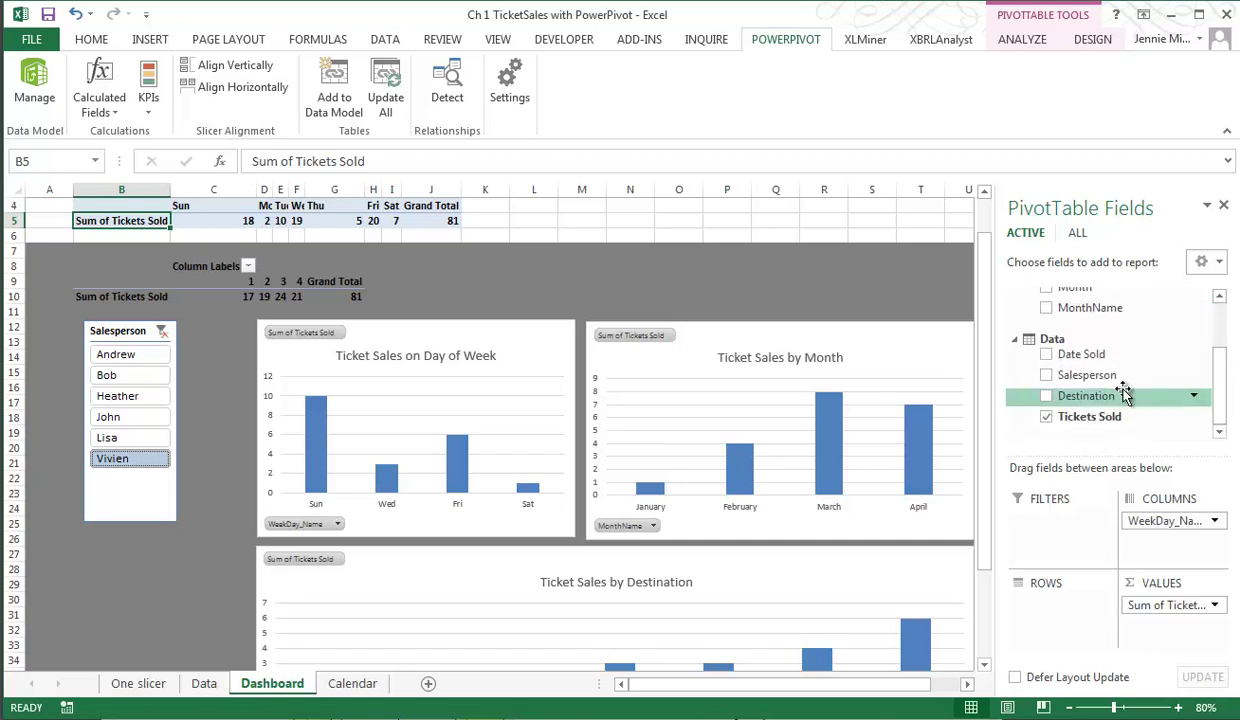
pyautogui.moveTo(1218, 388); pyautogui.dragTo(1221, 332)
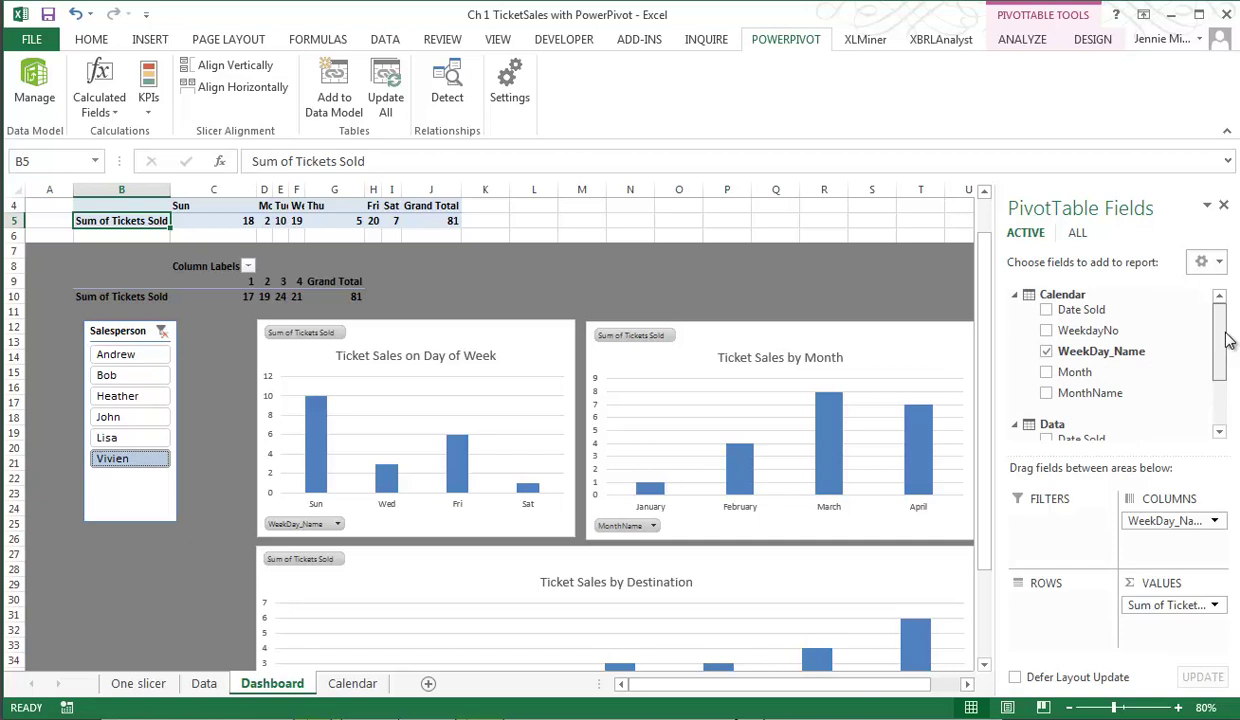
# Select C14 outside the pivot to close the field list, then scroll down to the charts
pyautogui.click(226, 354)
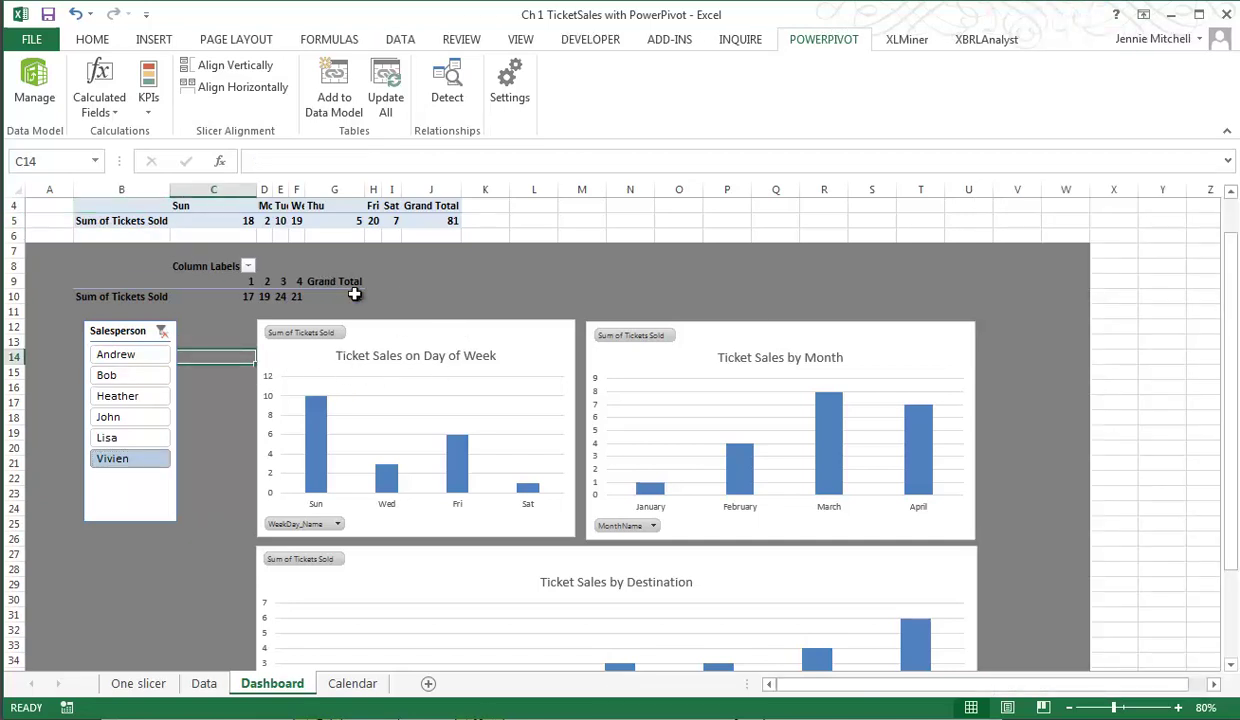
pyautogui.click(1231, 665)
pyautogui.click(1231, 665)
pyautogui.click(1231, 665)
pyautogui.click(1231, 665)
pyautogui.click(1231, 665)
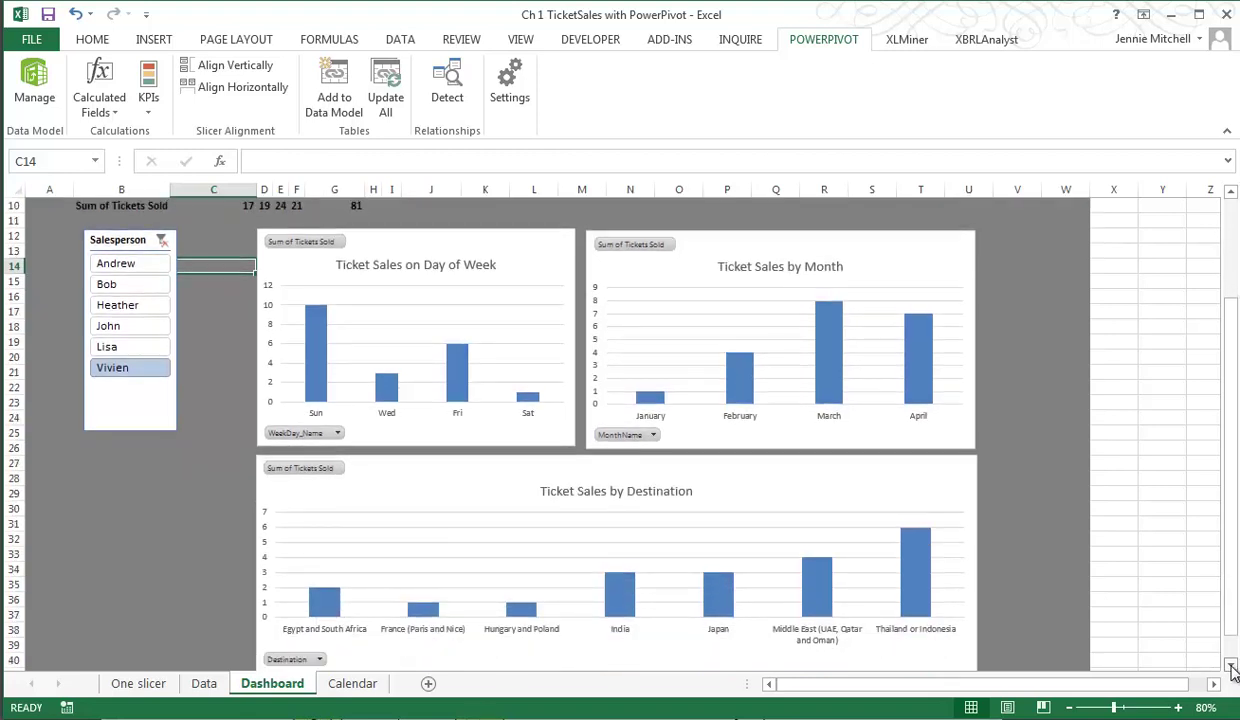
pyautogui.click(1231, 665)
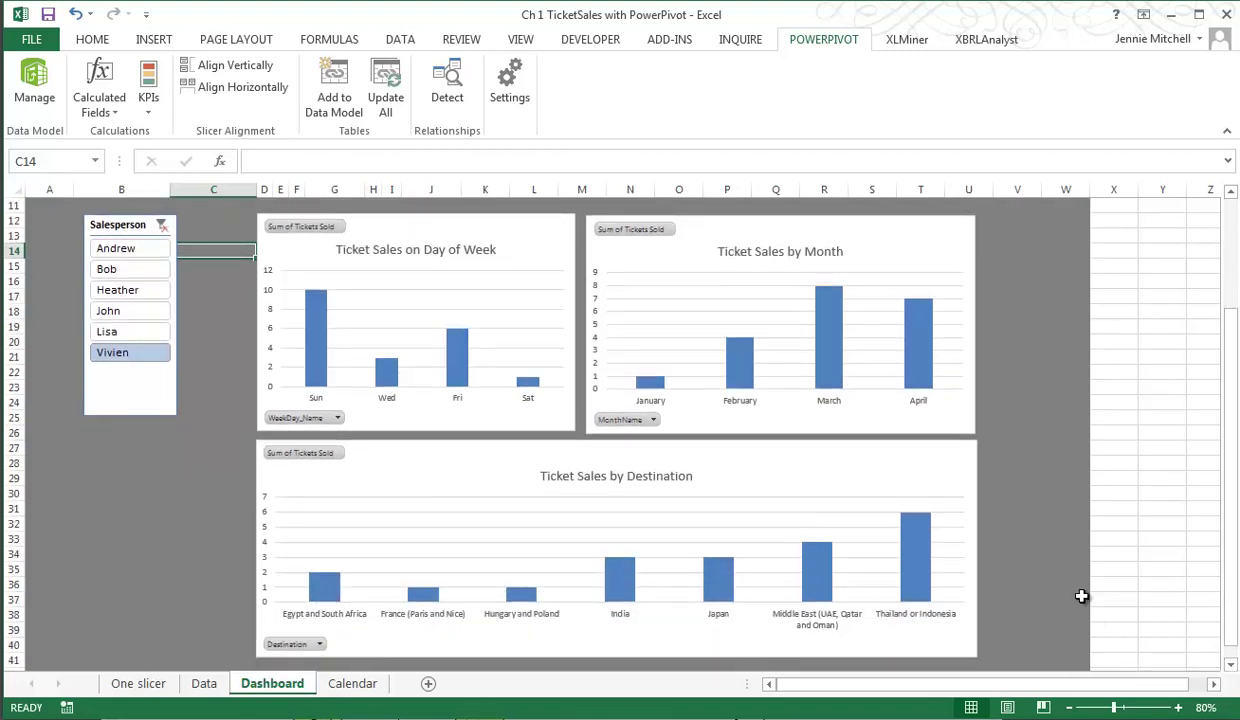